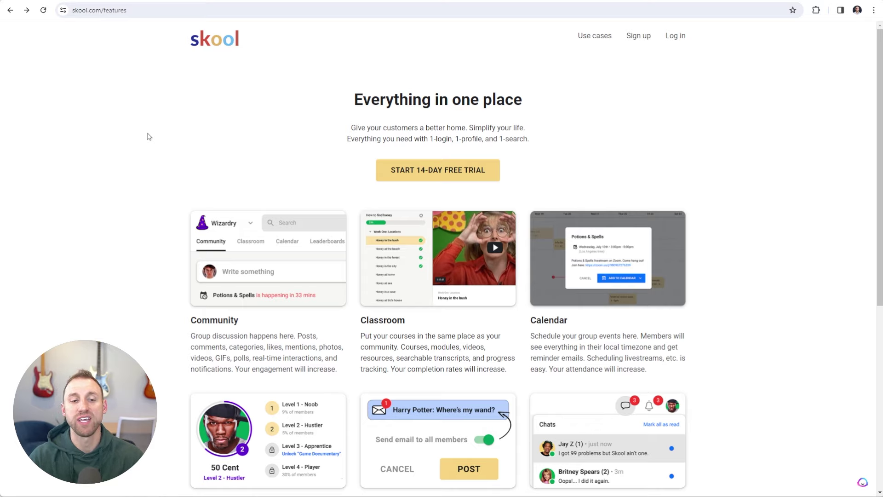
Step: Look over the Skool features page and browse the pinned and recent posts in the Skool Community feed
{"action": "scroll", "coordinate": [152, 131], "scroll_direction": "down", "scroll_amount": 1}
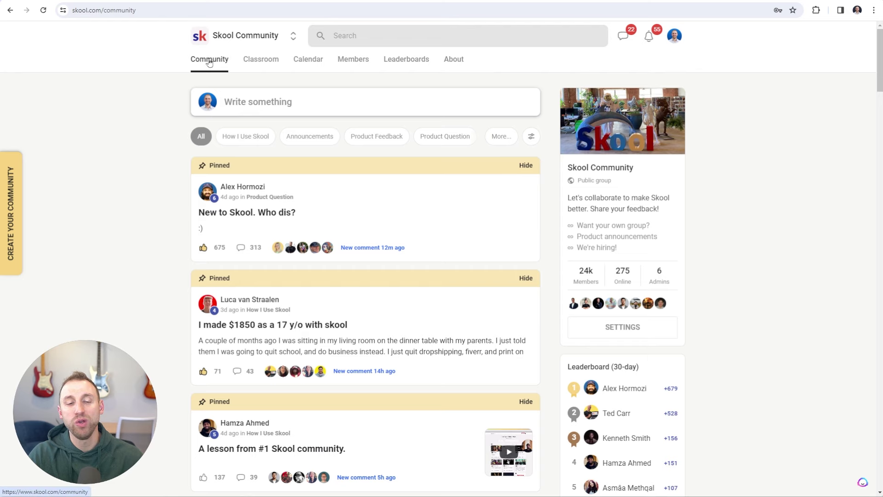
{"action": "scroll", "coordinate": [164, 179], "scroll_direction": "down", "scroll_amount": 3}
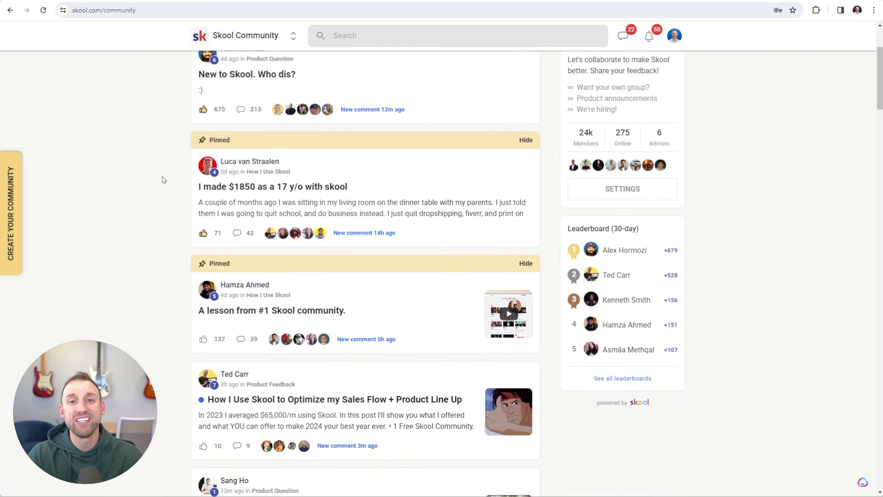
{"action": "scroll", "coordinate": [162, 179], "scroll_direction": "down", "scroll_amount": 6}
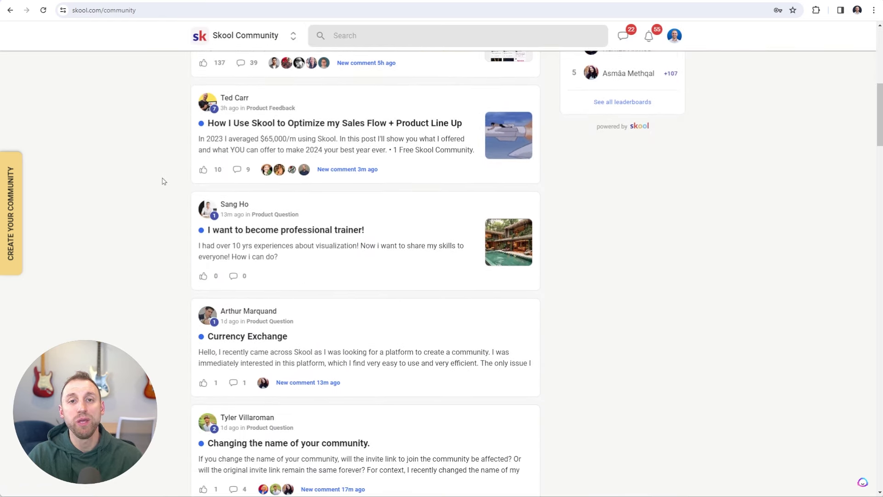
{"action": "scroll", "coordinate": [164, 180], "scroll_direction": "down", "scroll_amount": 2}
{"action": "scroll", "coordinate": [167, 179], "scroll_direction": "down", "scroll_amount": 1}
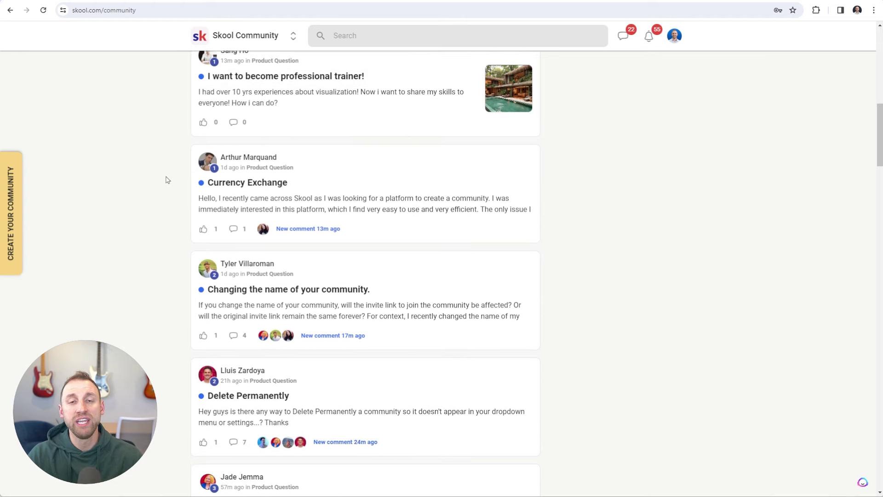
{"action": "scroll", "coordinate": [167, 180], "scroll_direction": "down", "scroll_amount": 3}
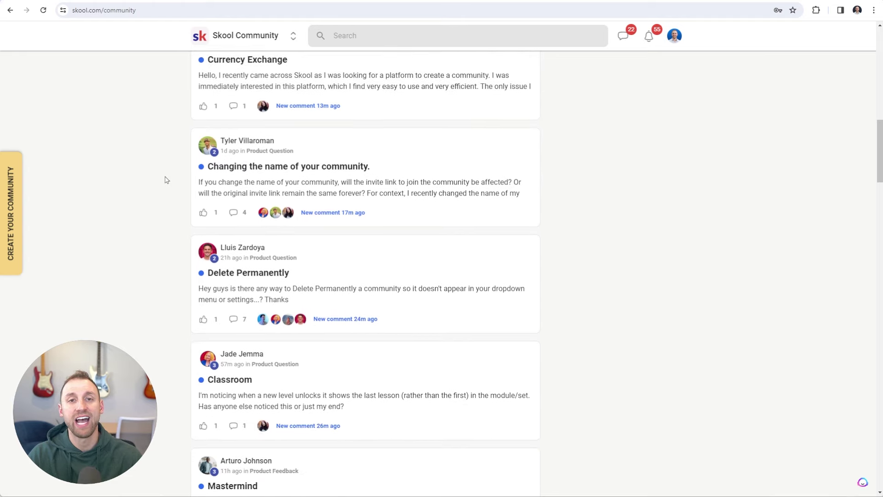
{"action": "scroll", "coordinate": [166, 180], "scroll_direction": "down", "scroll_amount": 2}
{"action": "scroll", "coordinate": [165, 180], "scroll_direction": "down", "scroll_amount": 3}
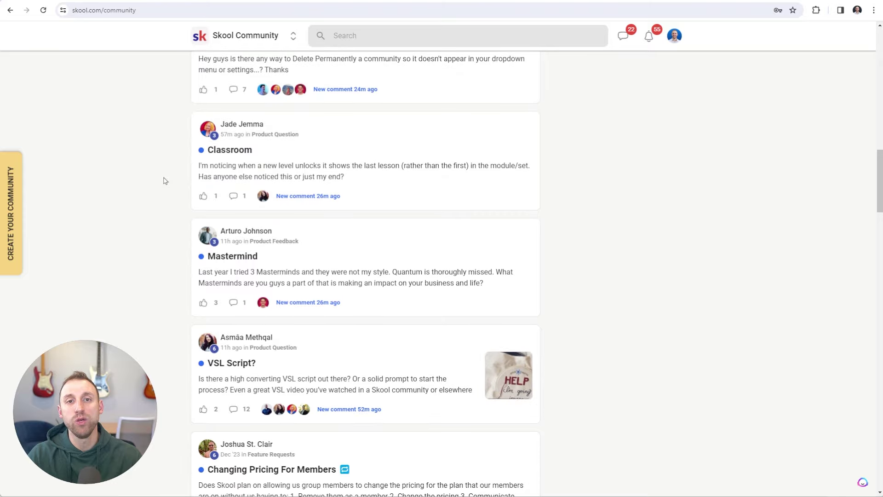
{"action": "scroll", "coordinate": [165, 181], "scroll_direction": "down", "scroll_amount": 3}
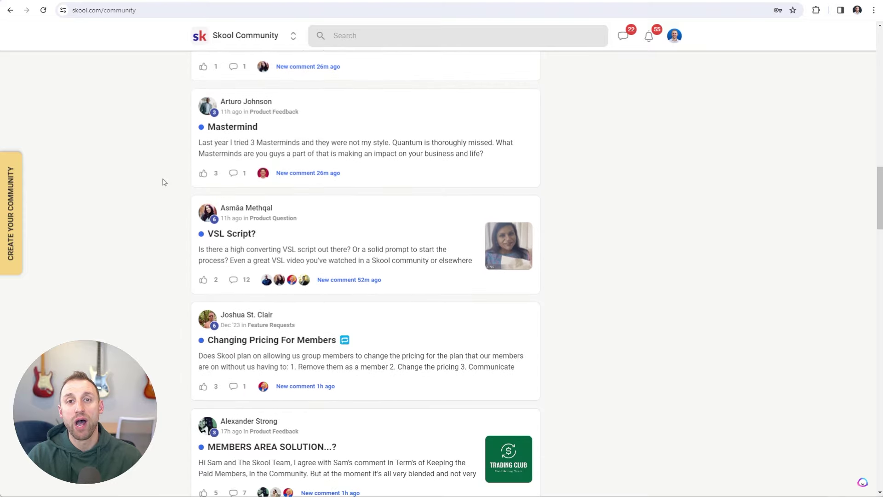
{"action": "scroll", "coordinate": [165, 181], "scroll_direction": "up", "scroll_amount": 20}
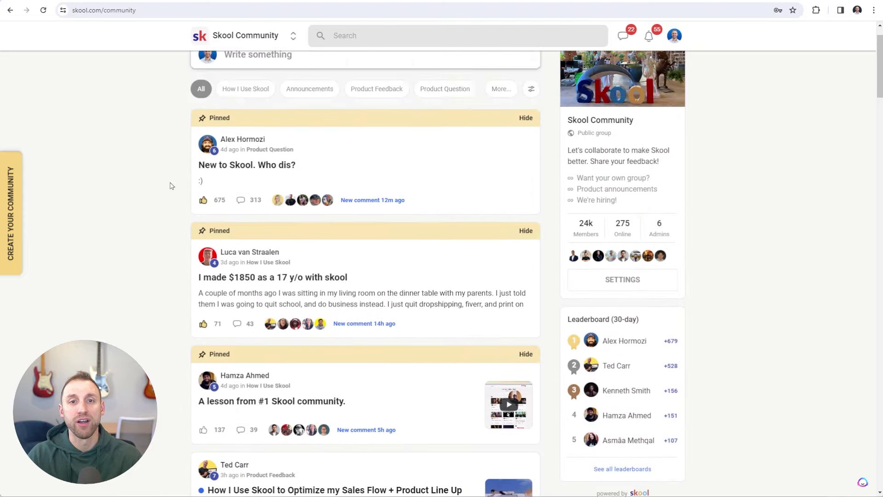
{"action": "scroll", "coordinate": [170, 185], "scroll_direction": "up", "scroll_amount": 1}
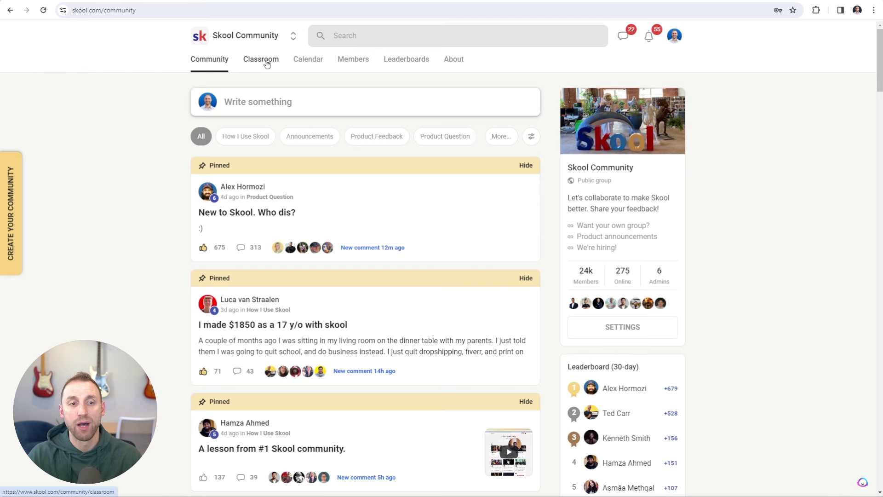
Step: Look through the courses in the Skool Community classroom and read the Points and Leveling help article
{"action": "left_click", "coordinate": [267, 63]}
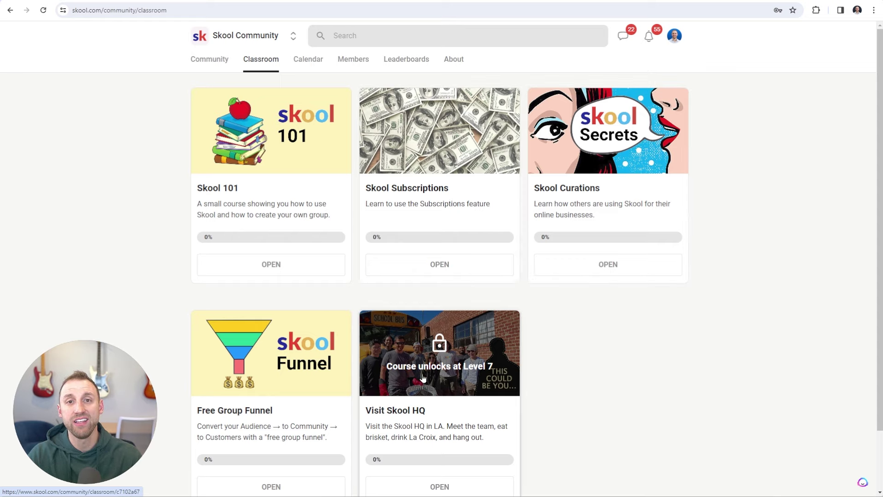
{"action": "scroll", "coordinate": [541, 346], "scroll_direction": "down", "scroll_amount": 2}
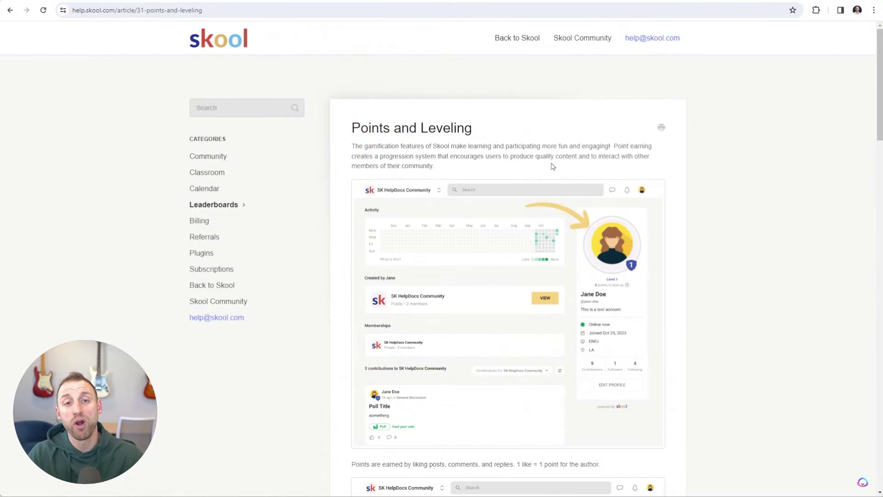
{"action": "scroll", "coordinate": [553, 167], "scroll_direction": "down", "scroll_amount": 2}
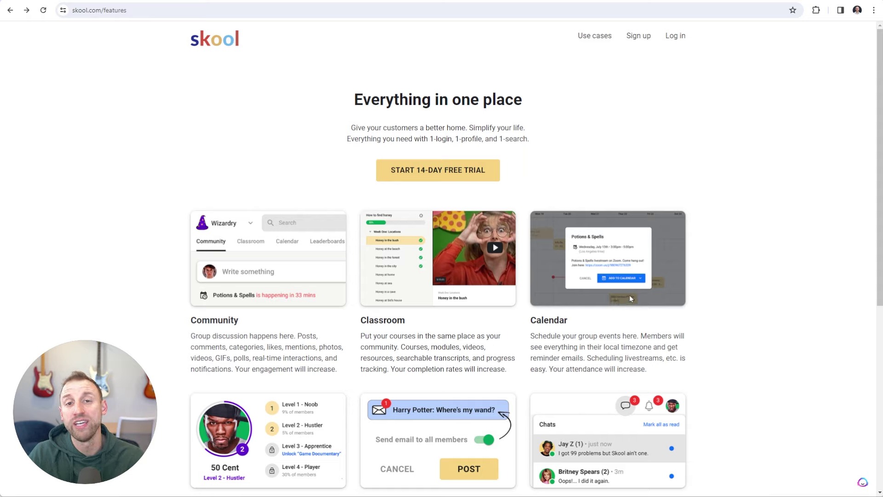
Step: Open a Live Q and A event in the group's January 2024 calendar and show its add-to-calendar options
{"action": "scroll", "coordinate": [629, 297], "scroll_direction": "down", "scroll_amount": 2}
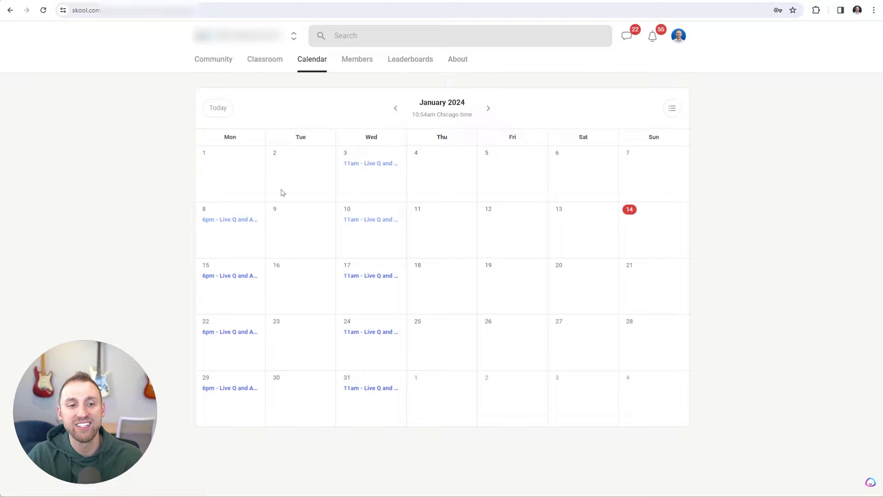
{"action": "left_click", "coordinate": [302, 227]}
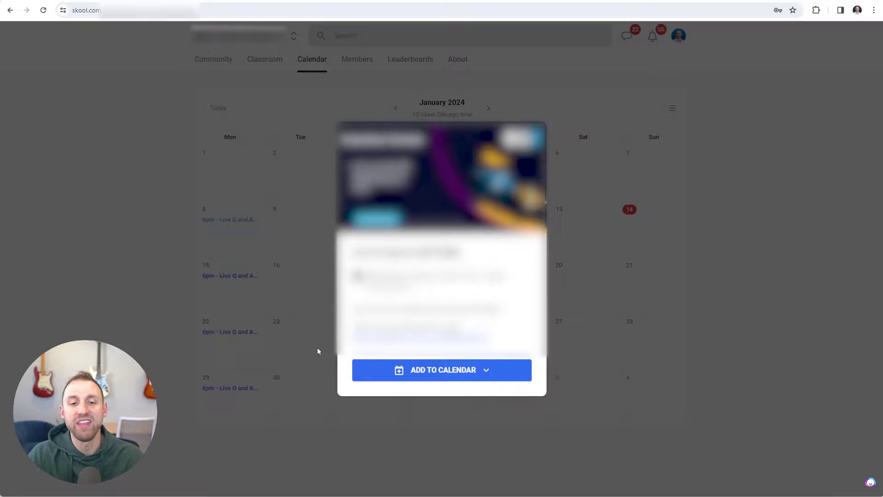
{"action": "left_click", "coordinate": [472, 372]}
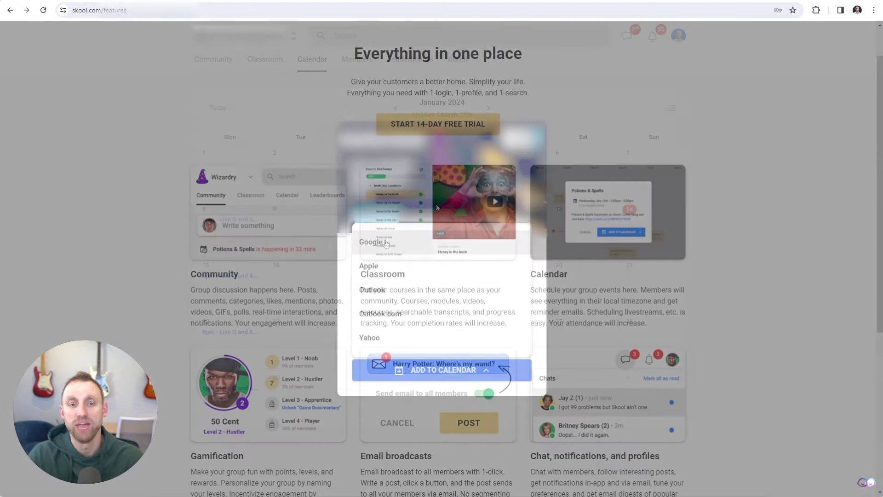
Step: Review the feature descriptions on the Skool features page, including gamification, email broadcasts and chat
{"action": "scroll", "coordinate": [437, 207], "scroll_direction": "down", "scroll_amount": 4}
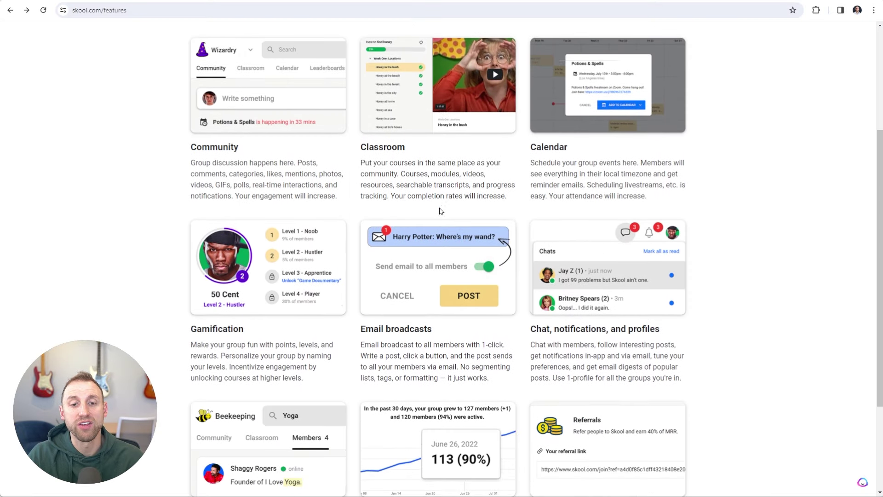
{"action": "scroll", "coordinate": [439, 211], "scroll_direction": "down", "scroll_amount": 1}
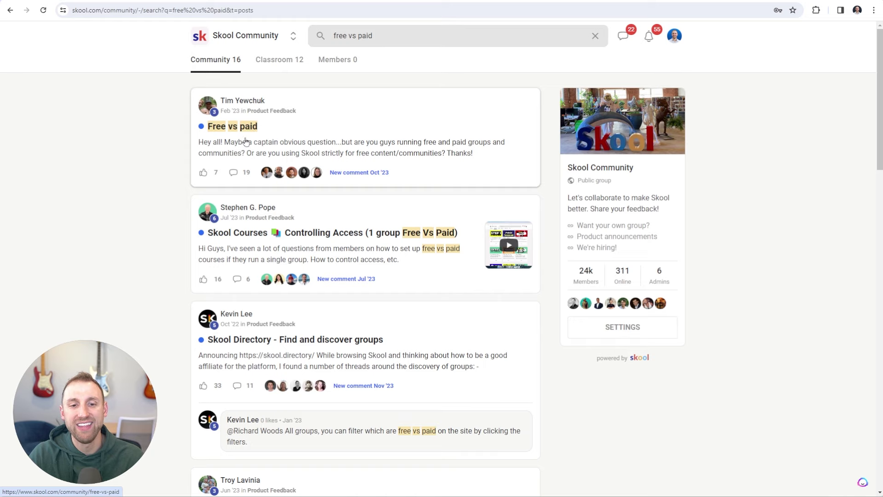
Step: Review the community posts matching "free vs paid" and show the matching classroom lessons
{"action": "scroll", "coordinate": [433, 248], "scroll_direction": "down", "scroll_amount": 2}
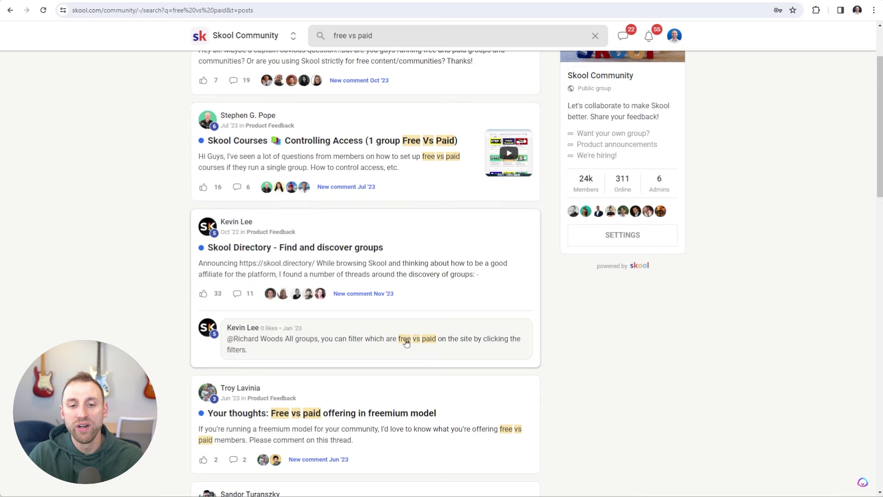
{"action": "scroll", "coordinate": [405, 339], "scroll_direction": "up", "scroll_amount": 2}
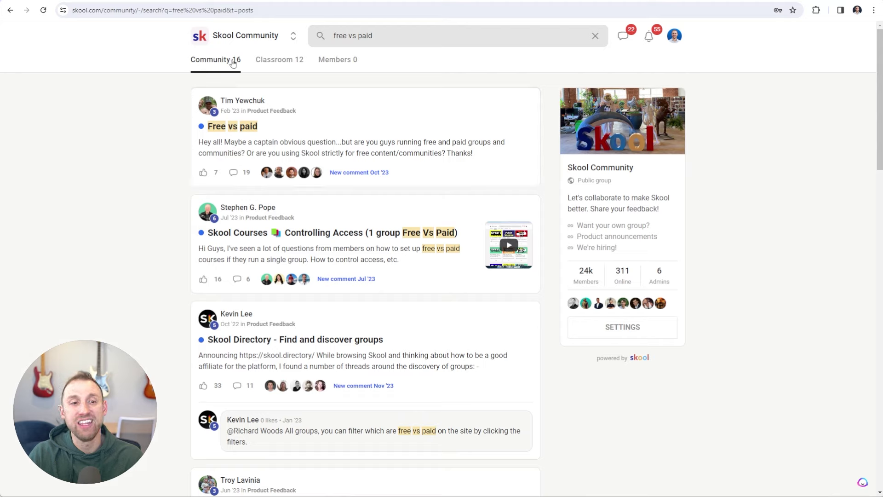
{"action": "left_click", "coordinate": [282, 62]}
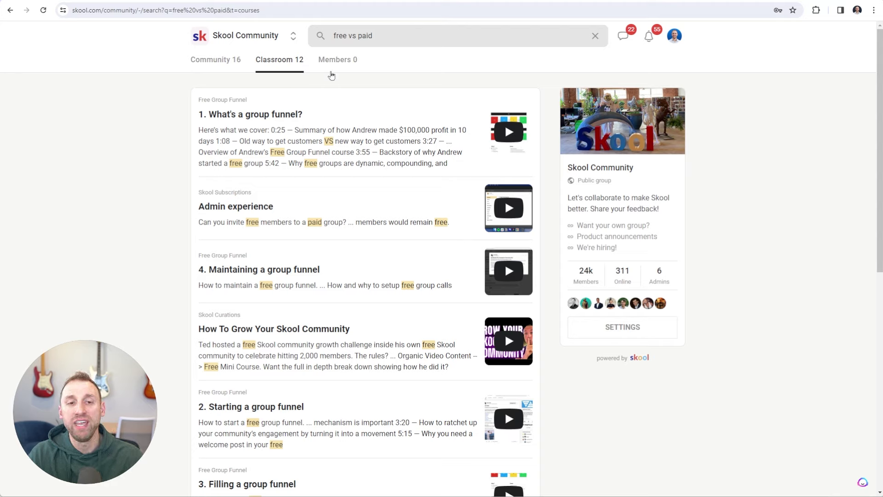
Step: Search the Skool Community for "how to make money with school" and show the classroom results
{"action": "left_click_drag", "start_coordinate": [413, 38], "coordinate": [305, 41]}
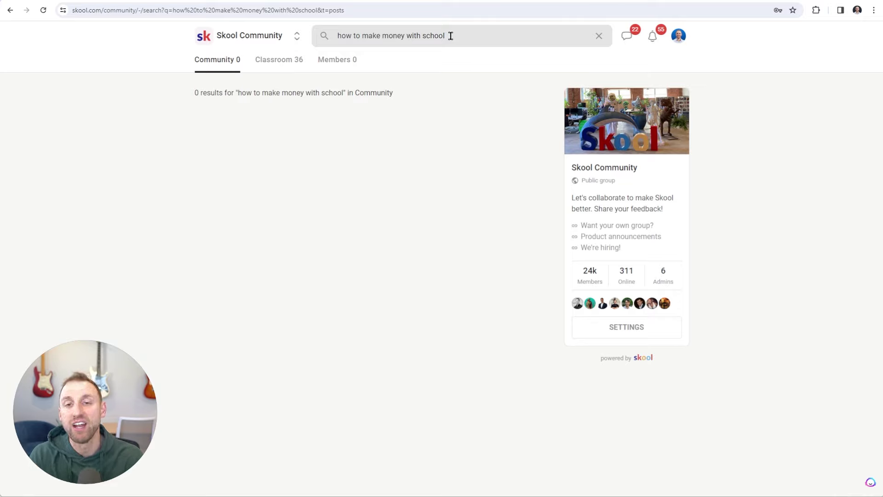
{"action": "left_click_drag", "start_coordinate": [472, 36], "coordinate": [329, 39]}
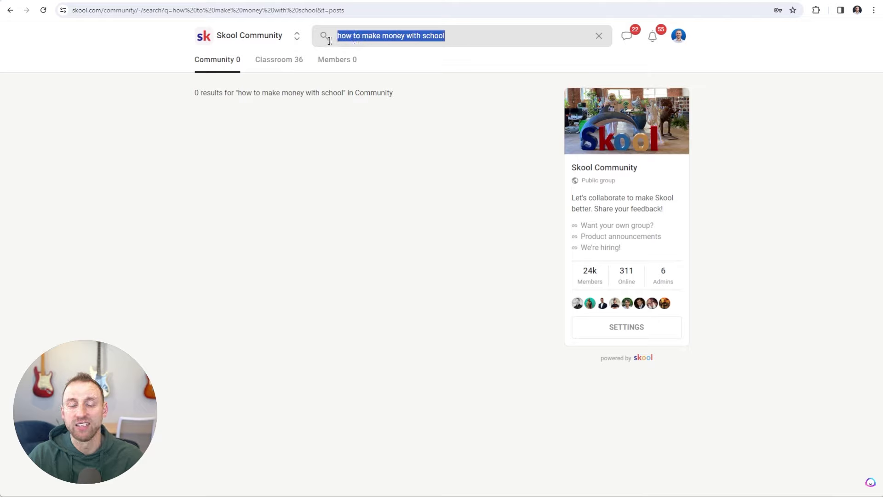
{"action": "key", "text": "End"}
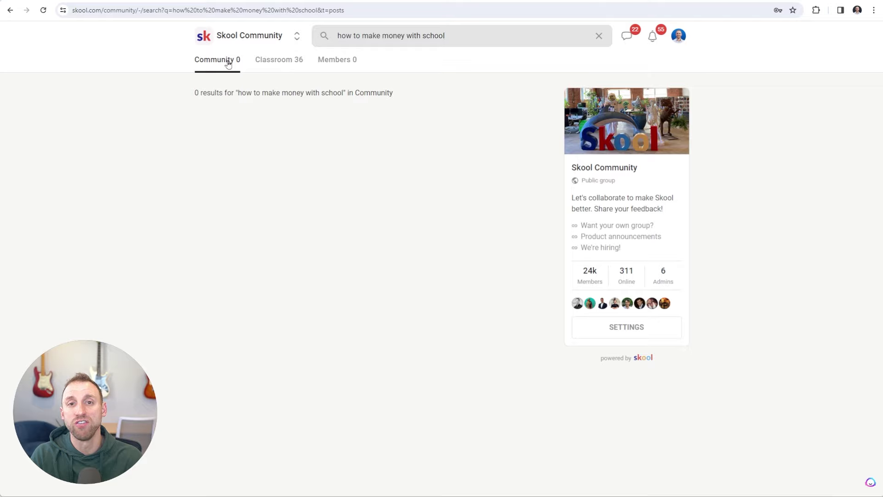
{"action": "left_click_drag", "start_coordinate": [368, 37], "coordinate": [454, 40]}
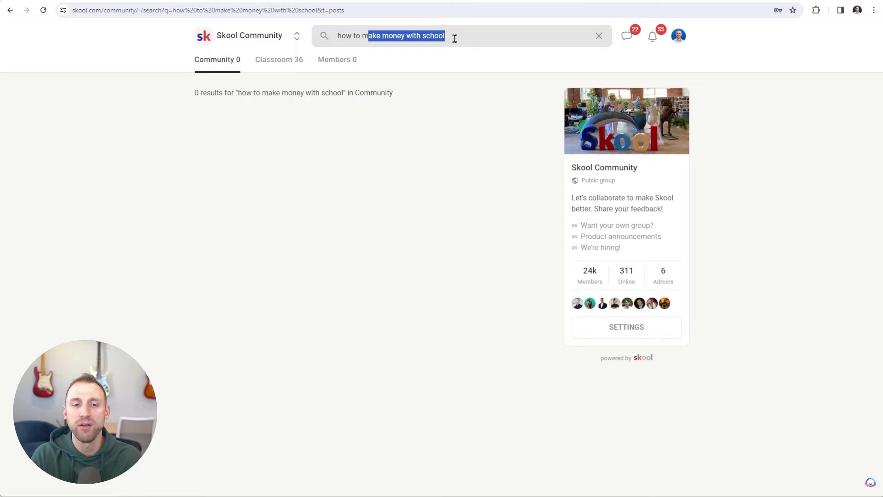
{"action": "left_click", "coordinate": [277, 61]}
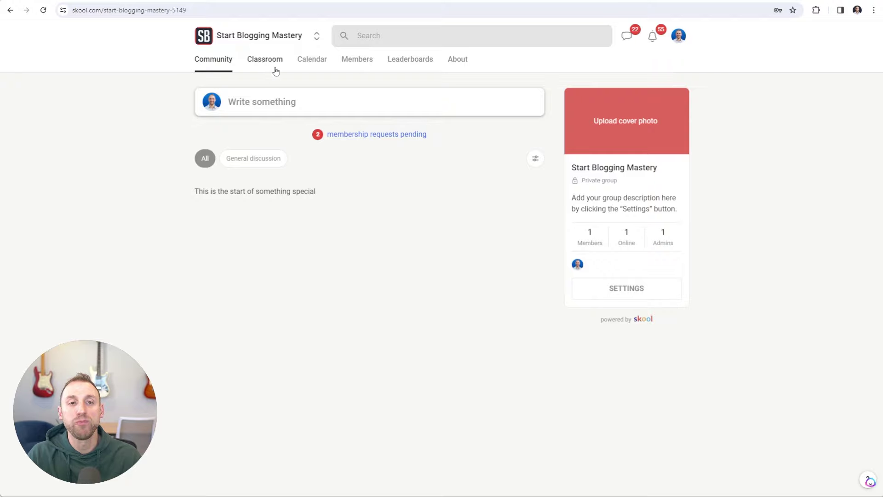
Step: Open the form for creating a new community and highlight its monthly price after the free trial
{"action": "left_click", "coordinate": [317, 37]}
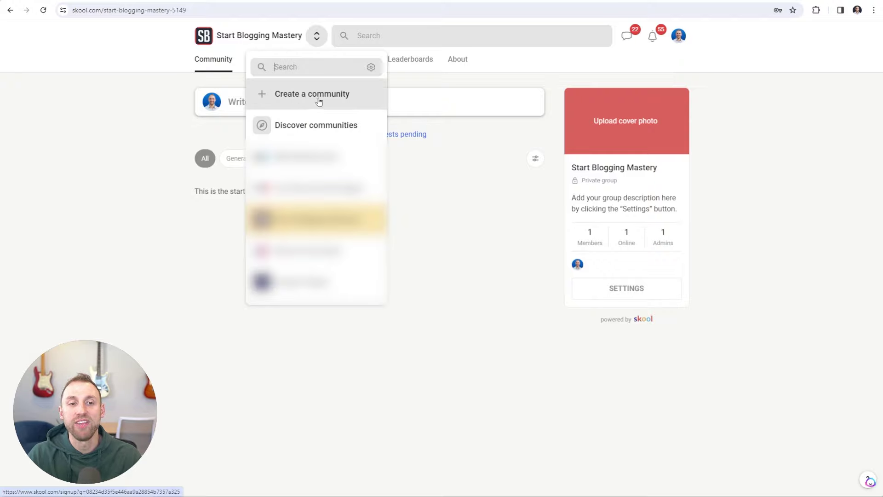
{"action": "left_click", "coordinate": [319, 99]}
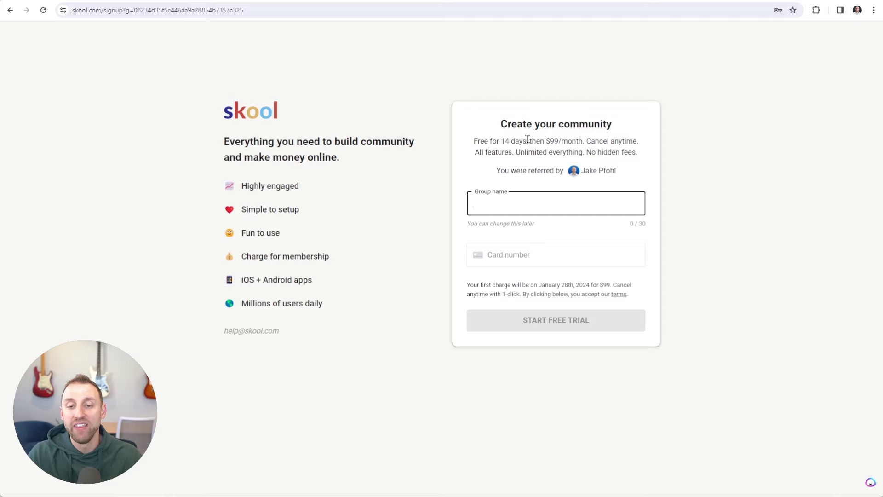
{"action": "left_click_drag", "start_coordinate": [534, 141], "coordinate": [586, 141]}
{"action": "left_click", "coordinate": [585, 141]}
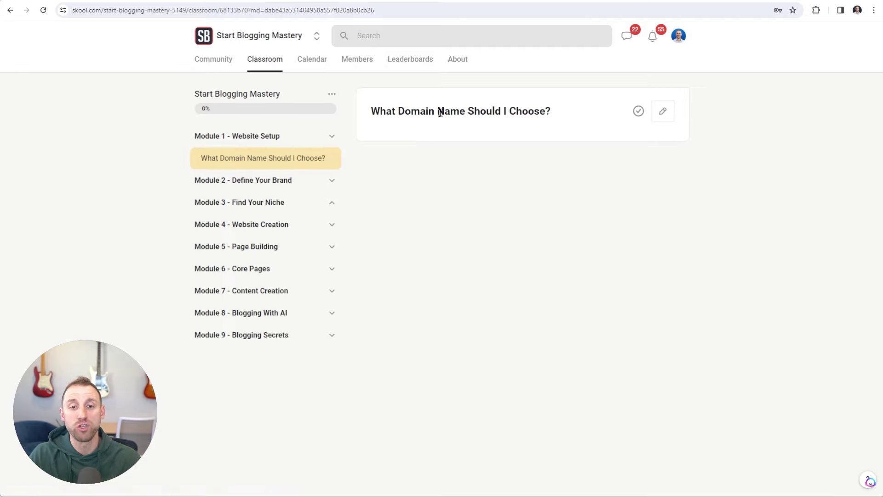
Step: Open the "What Domain Name Should I Choose?" lesson for editing and check the supported video link sources
{"action": "left_click", "coordinate": [664, 113]}
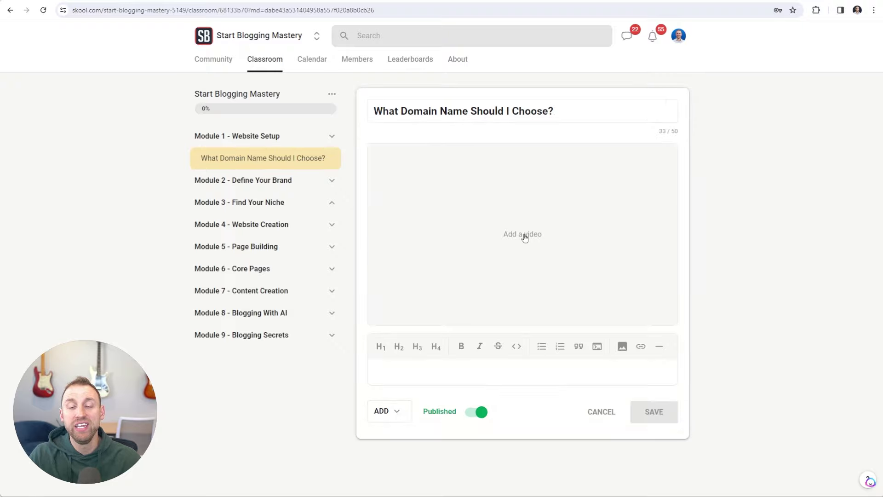
{"action": "left_click", "coordinate": [524, 237]}
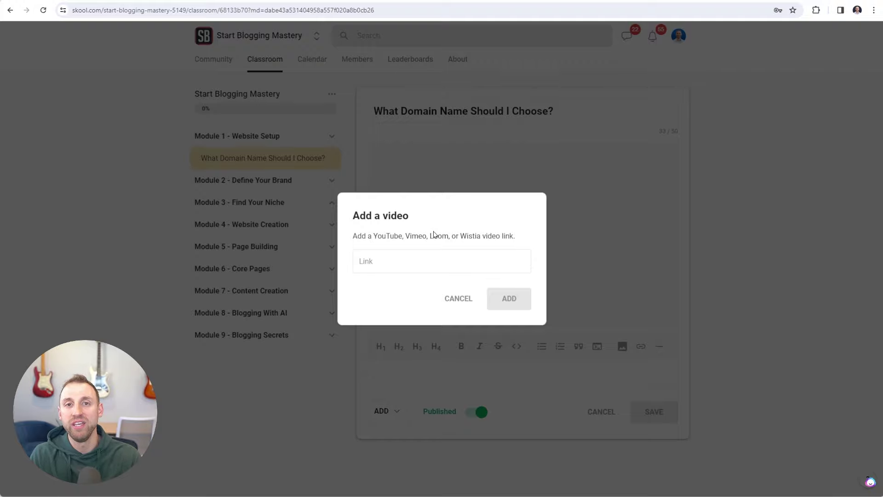
{"action": "key", "text": "Escape"}
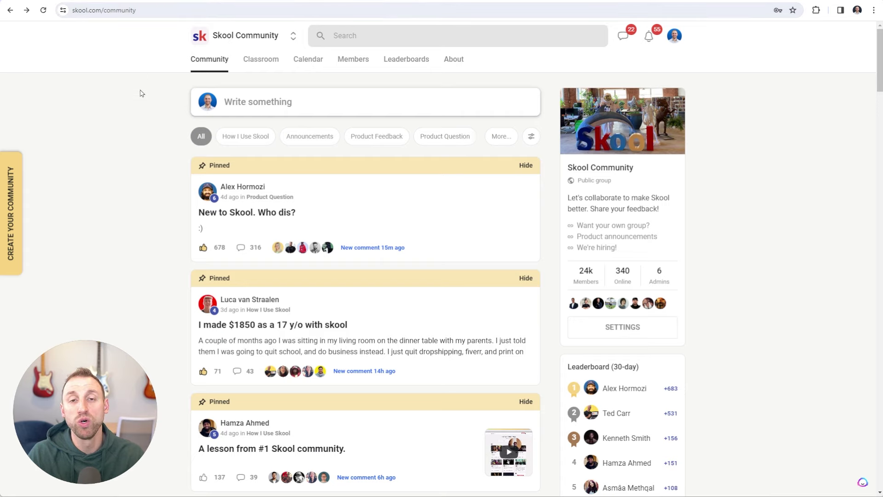
Step: Browse the recent member questions and product feedback below the pinned posts in the Skool Community feed
{"action": "scroll", "coordinate": [143, 118], "scroll_direction": "down", "scroll_amount": 5}
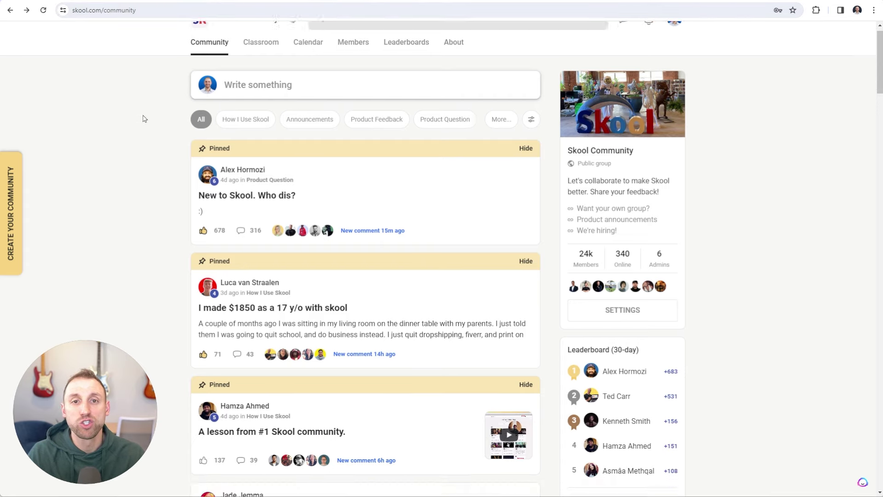
{"action": "scroll", "coordinate": [144, 118], "scroll_direction": "down", "scroll_amount": 4}
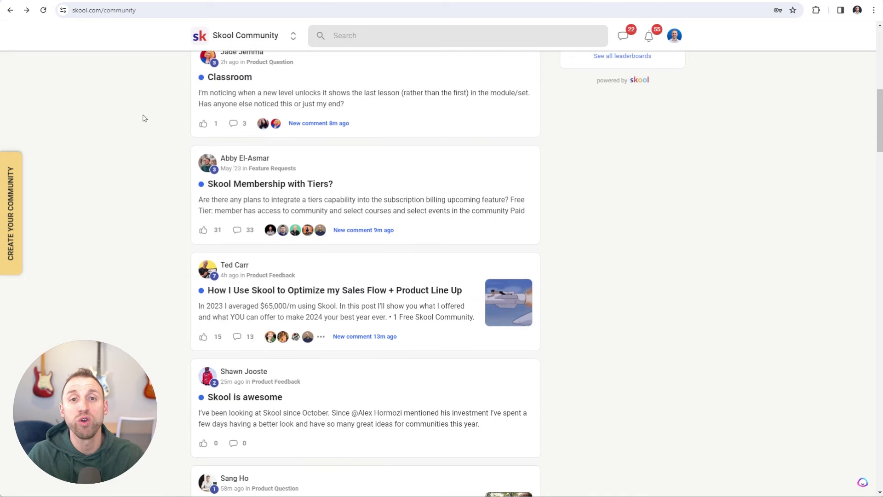
{"action": "scroll", "coordinate": [144, 119], "scroll_direction": "down", "scroll_amount": 5}
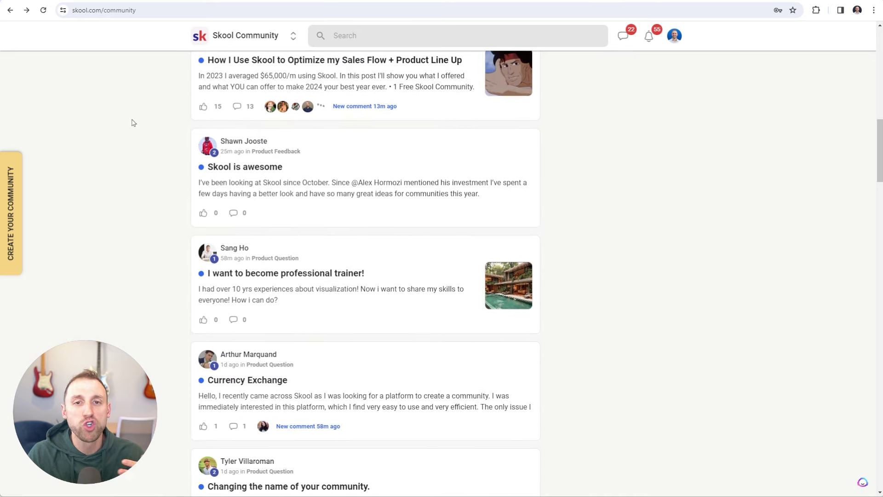
{"action": "scroll", "coordinate": [133, 122], "scroll_direction": "down", "scroll_amount": 6}
{"action": "scroll", "coordinate": [134, 122], "scroll_direction": "down", "scroll_amount": 3}
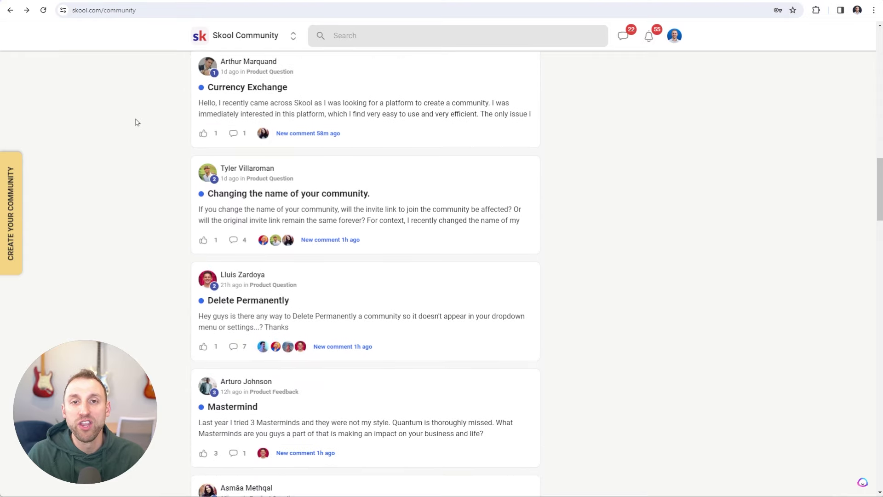
Step: Look further down the Skool Community feed through the members' feature requests and product questions
{"action": "scroll", "coordinate": [134, 122], "scroll_direction": "down", "scroll_amount": 7}
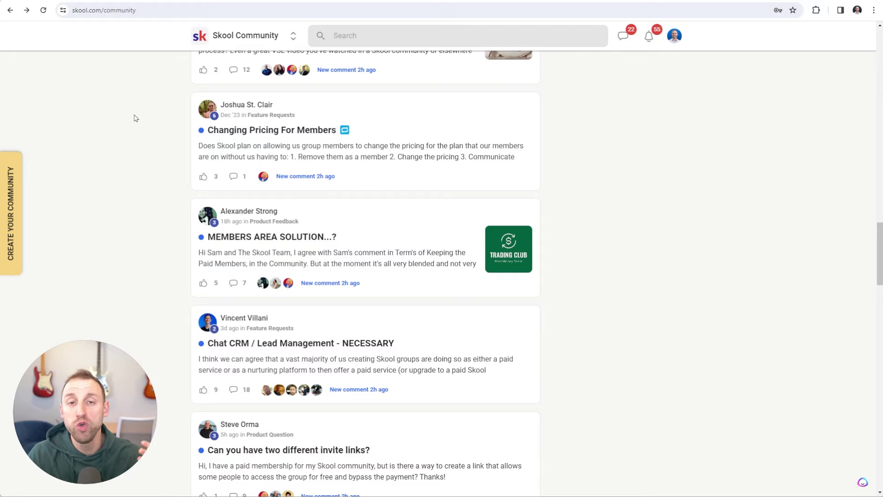
{"action": "scroll", "coordinate": [135, 121], "scroll_direction": "down", "scroll_amount": 4}
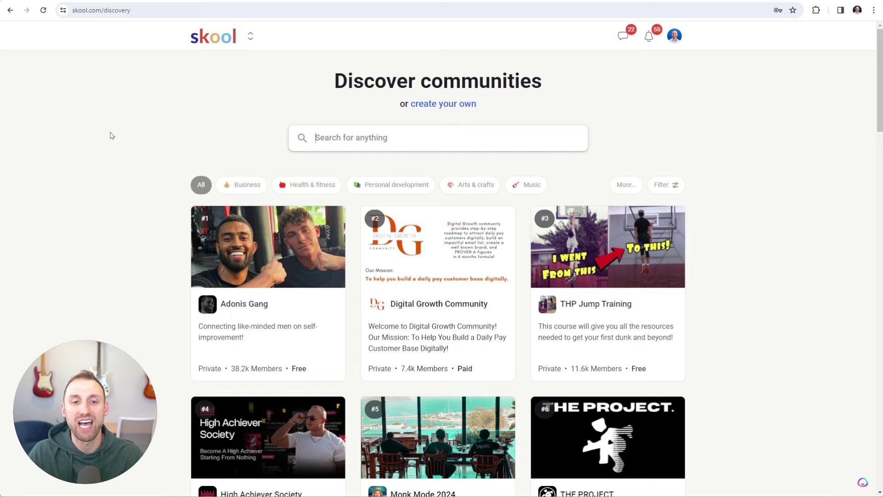
Step: Look through the ranked groups on the Discover communities page, checking their topics, privacy, member counts and membership prices
{"action": "scroll", "coordinate": [112, 136], "scroll_direction": "down", "scroll_amount": 1}
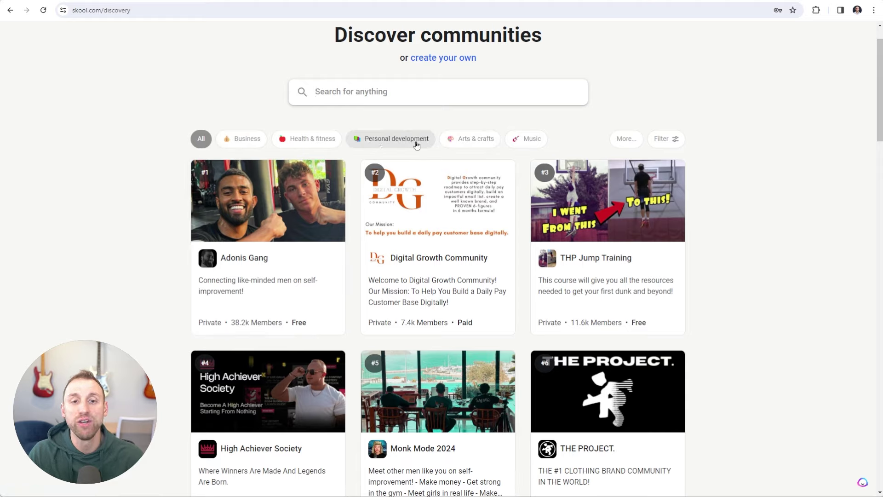
{"action": "scroll", "coordinate": [358, 145], "scroll_direction": "down", "scroll_amount": 2}
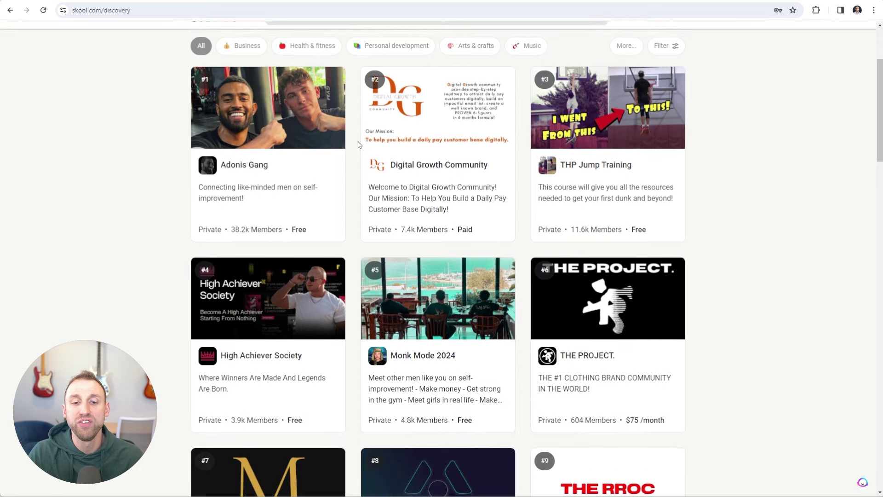
{"action": "scroll", "coordinate": [359, 145], "scroll_direction": "down", "scroll_amount": 8}
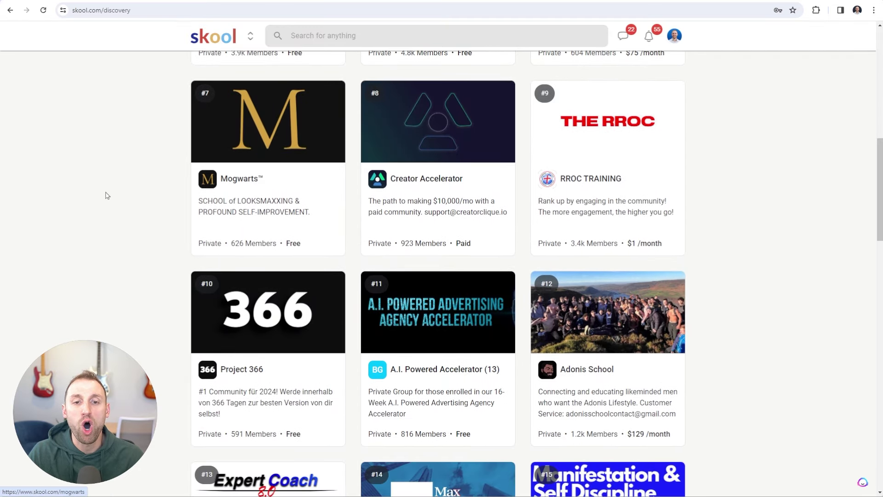
{"action": "scroll", "coordinate": [122, 193], "scroll_direction": "down", "scroll_amount": 6}
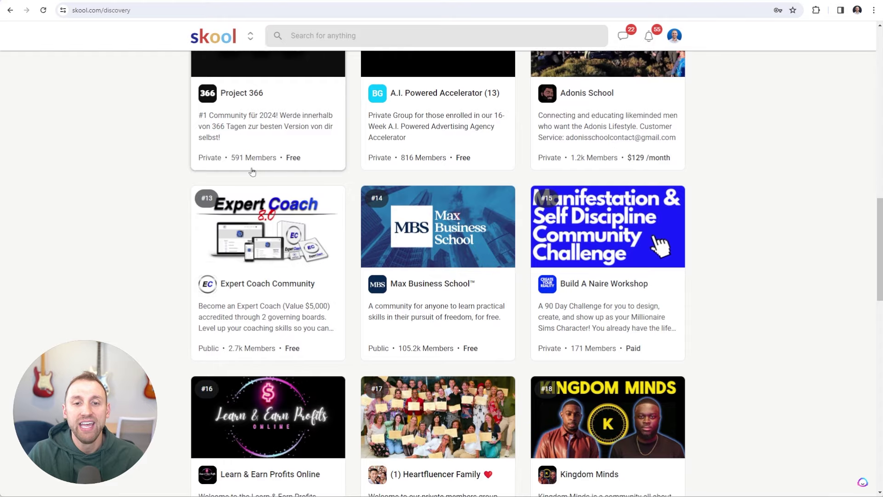
{"action": "scroll", "coordinate": [252, 172], "scroll_direction": "down", "scroll_amount": 1}
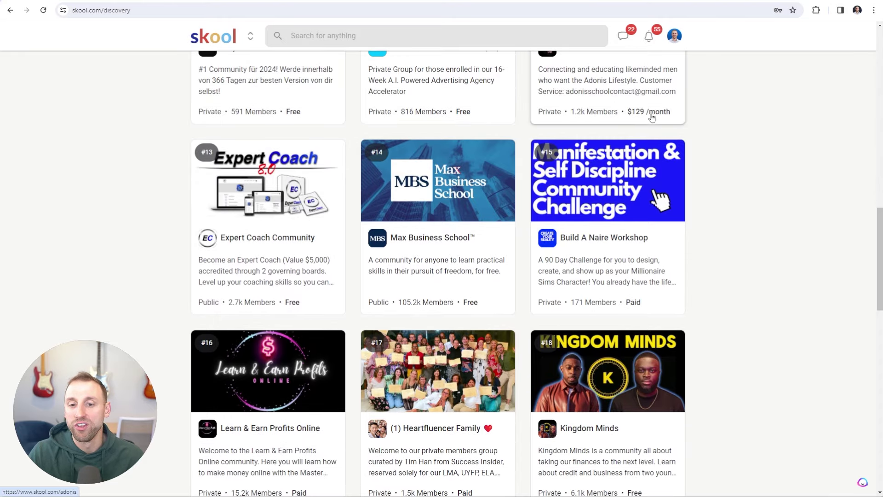
{"action": "scroll", "coordinate": [738, 201], "scroll_direction": "down", "scroll_amount": 1}
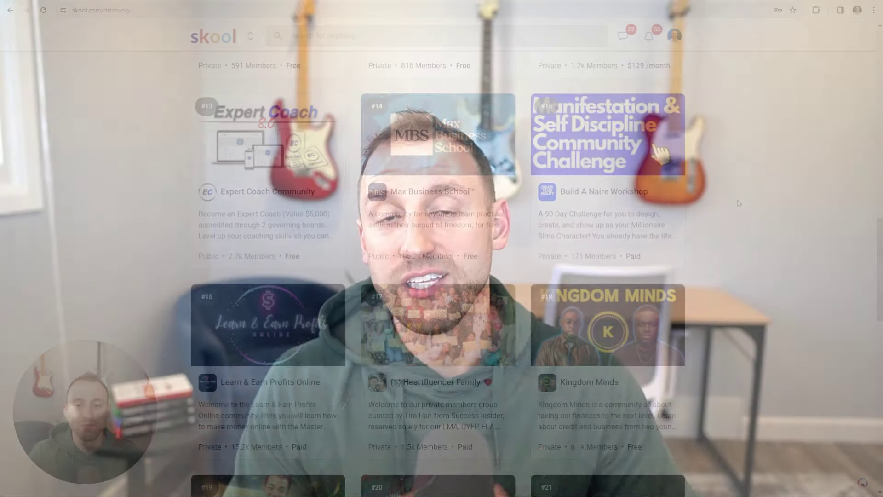